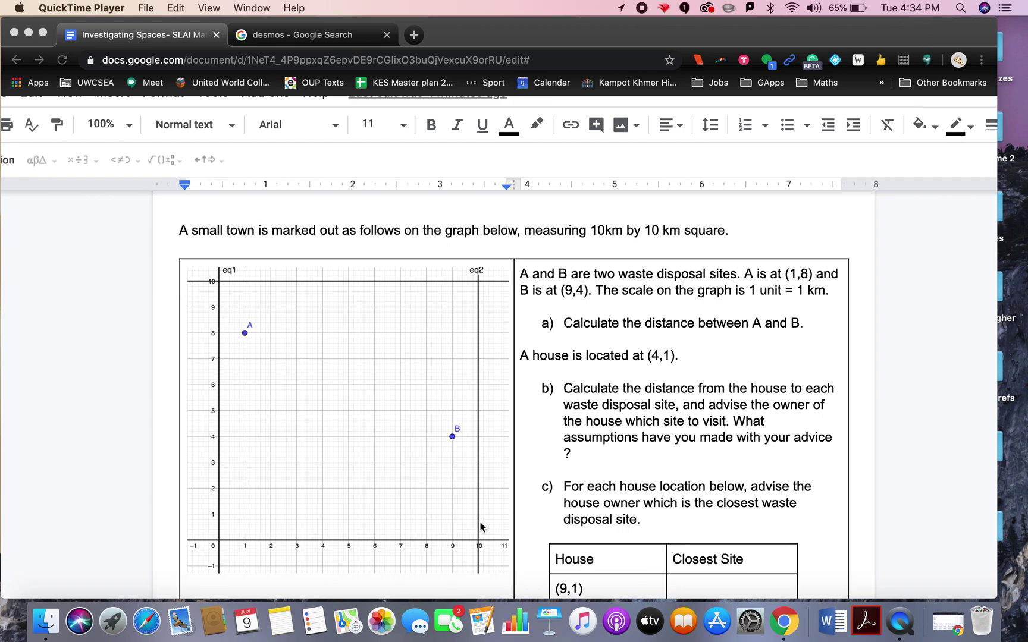
Open a blank Desmos Graphing Calculator from the 'desmos' search results tab
{"action": "left_click", "coordinate": [324, 37]}
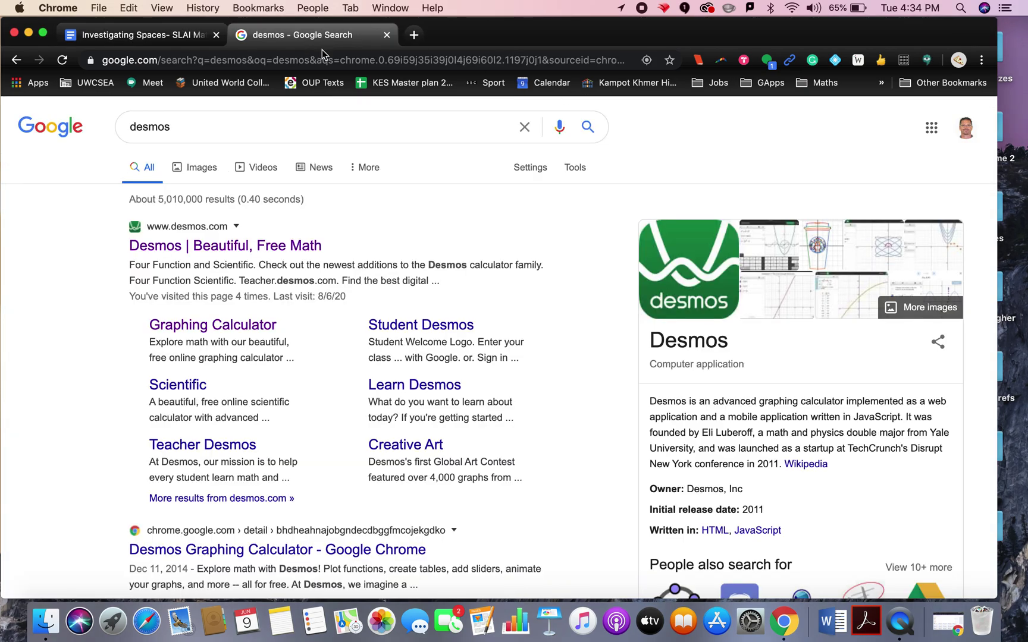
{"action": "left_click", "coordinate": [213, 326]}
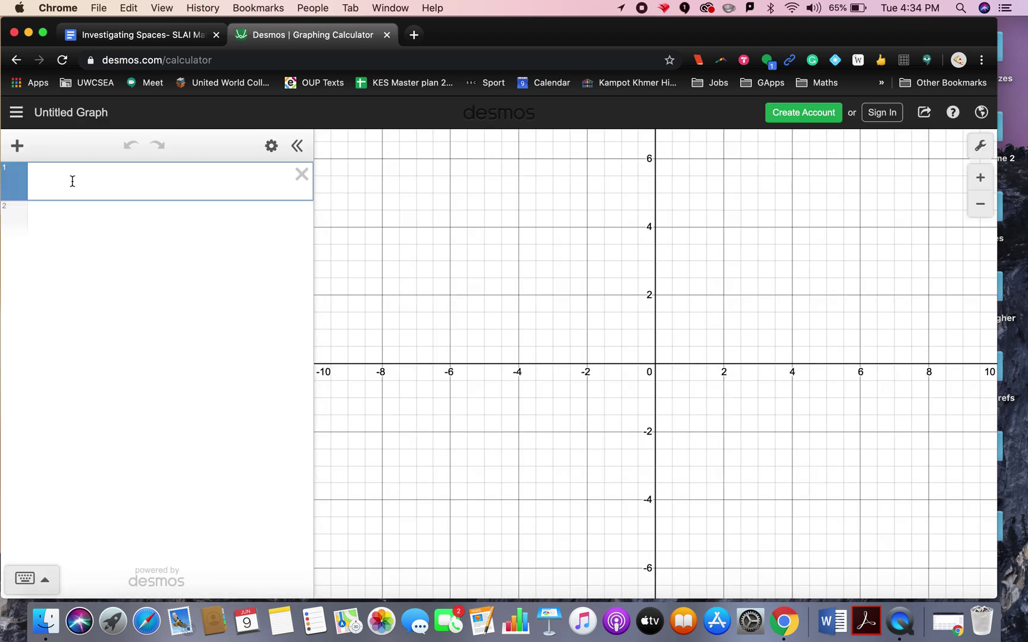
Enter x=0, x=10, y=0 and y=10 as four separate expressions
{"action": "type", "text": "x"}
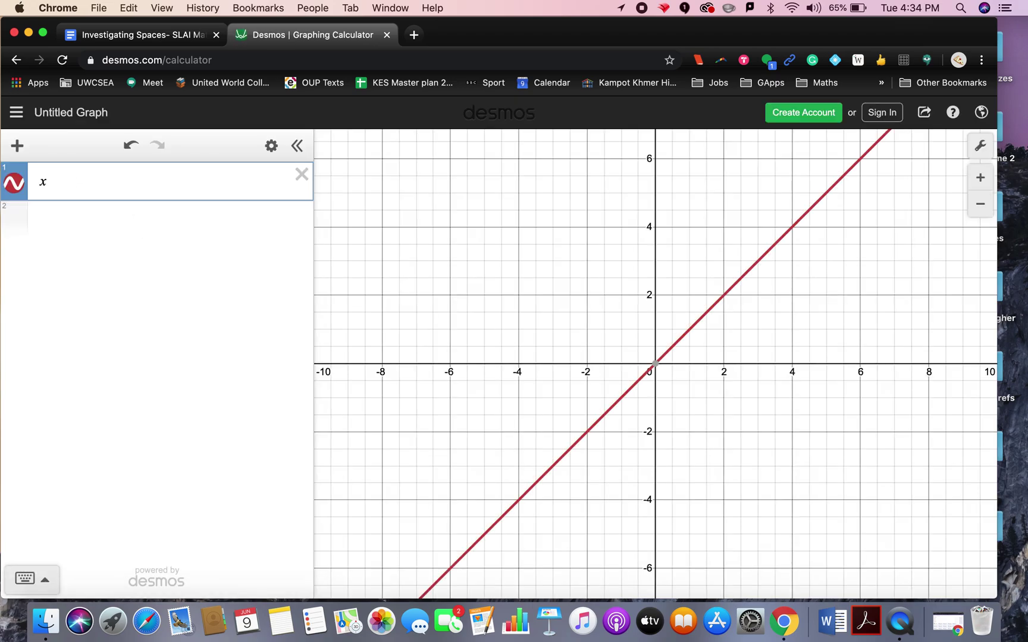
{"action": "type", "text": "=0"}
{"action": "key", "text": "Return"}
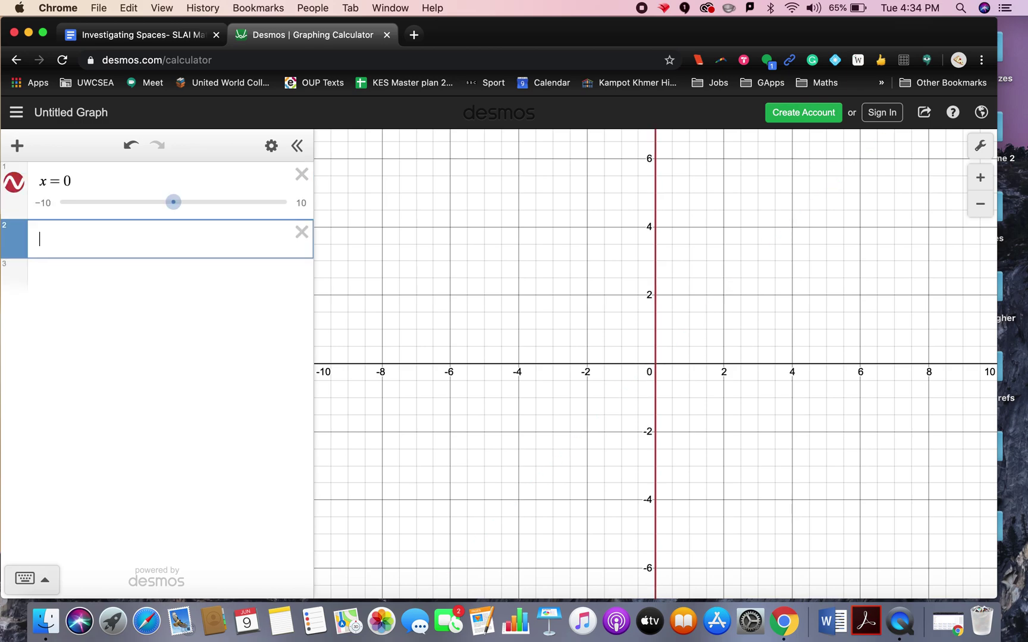
{"action": "type", "text": "x=10"}
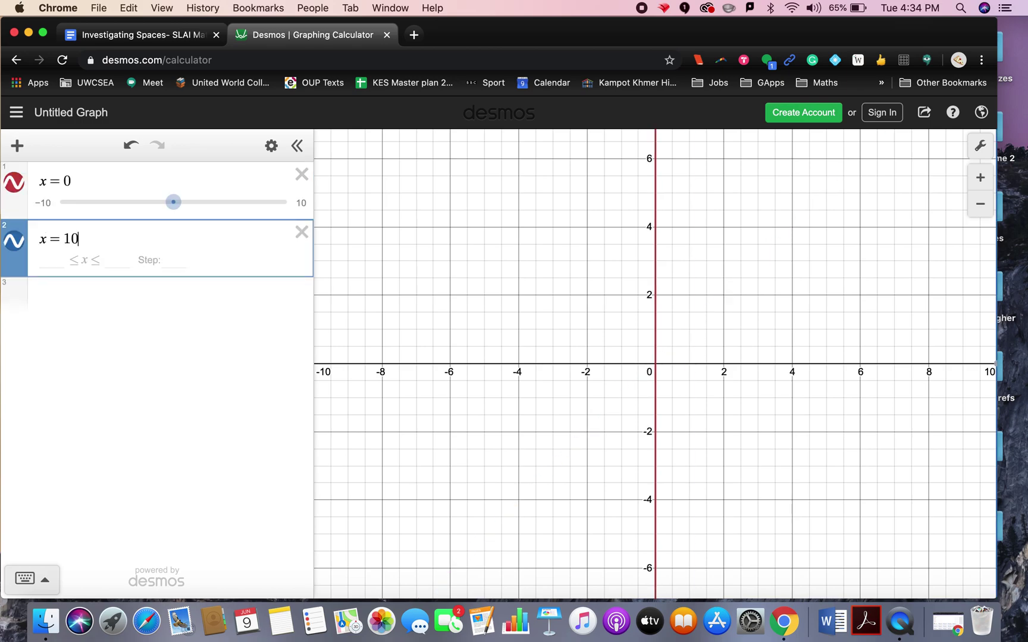
{"action": "key", "text": "Return"}
{"action": "type", "text": "y=0"}
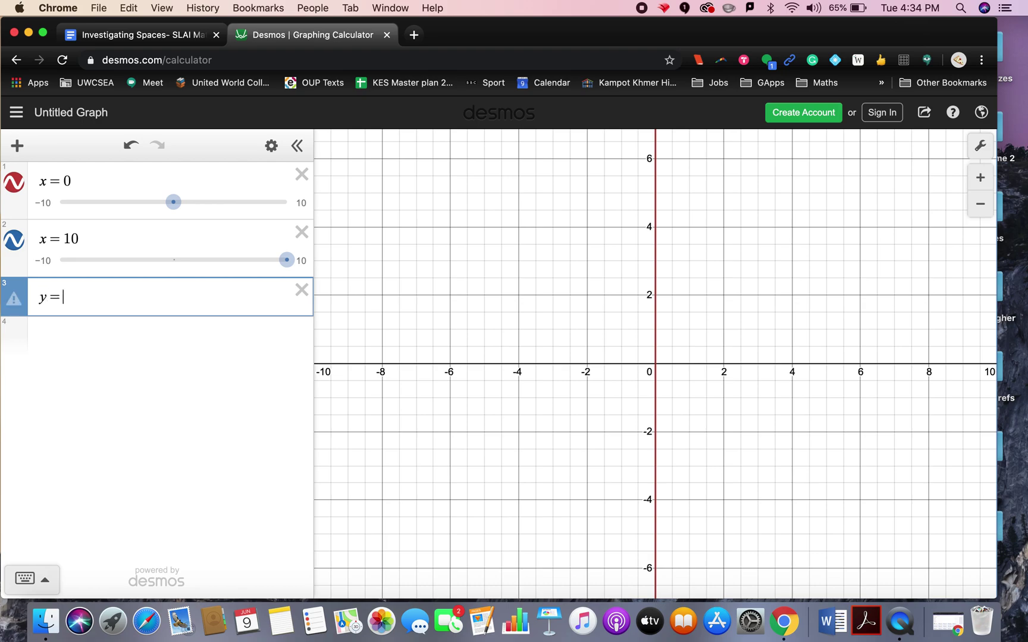
{"action": "key", "text": "Return"}
{"action": "type", "text": "y=10"}
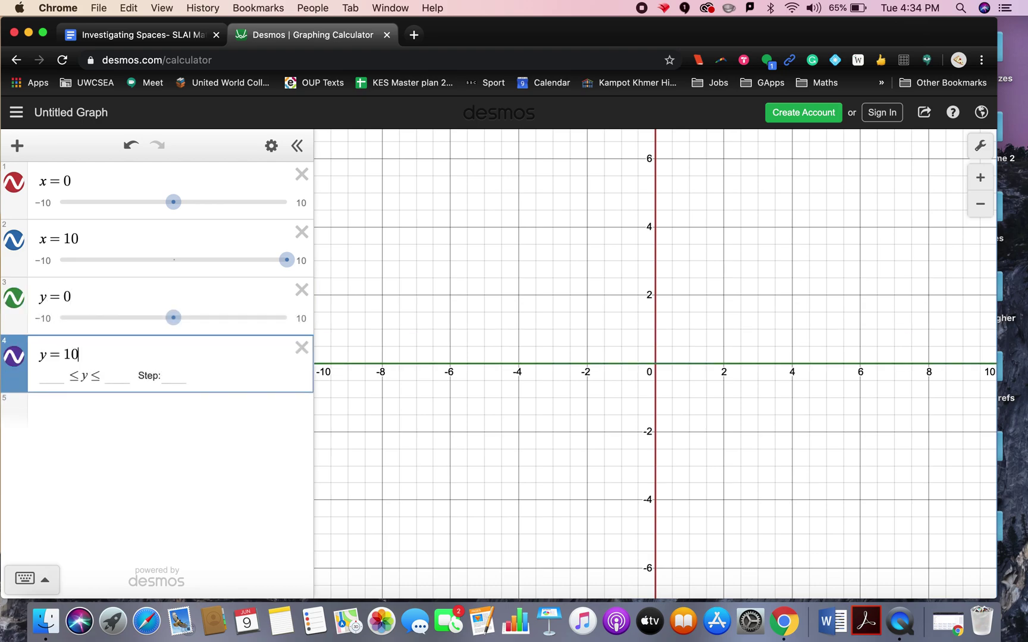
{"action": "key", "text": "Return"}
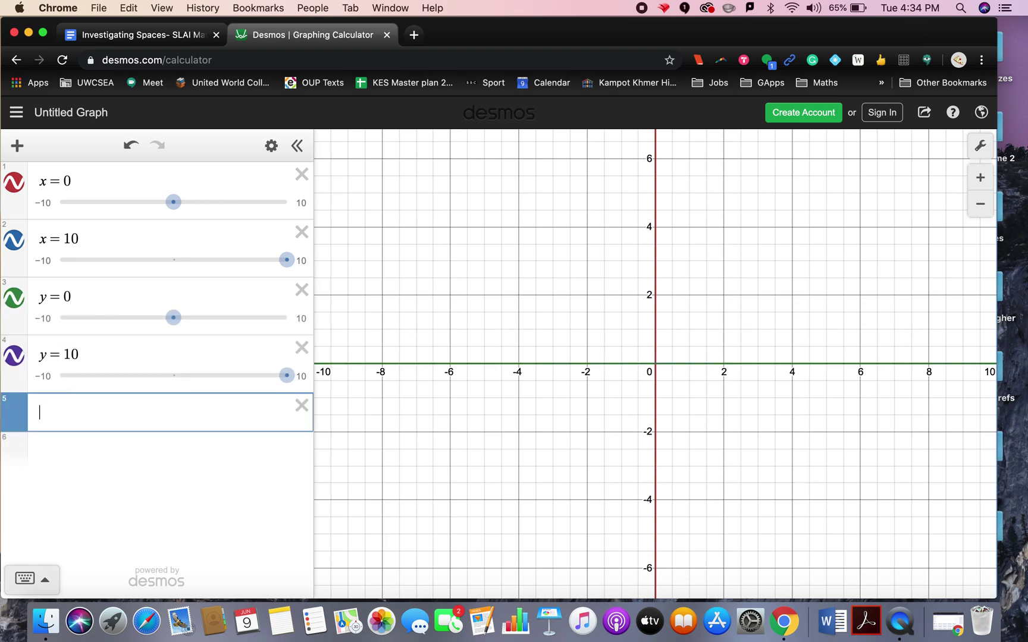
Turn on Projector Mode, pan so the whole 10-by-10 square shows, then return to the worksheet
{"action": "left_click", "coordinate": [981, 150]}
{"action": "left_click", "coordinate": [883, 157]}
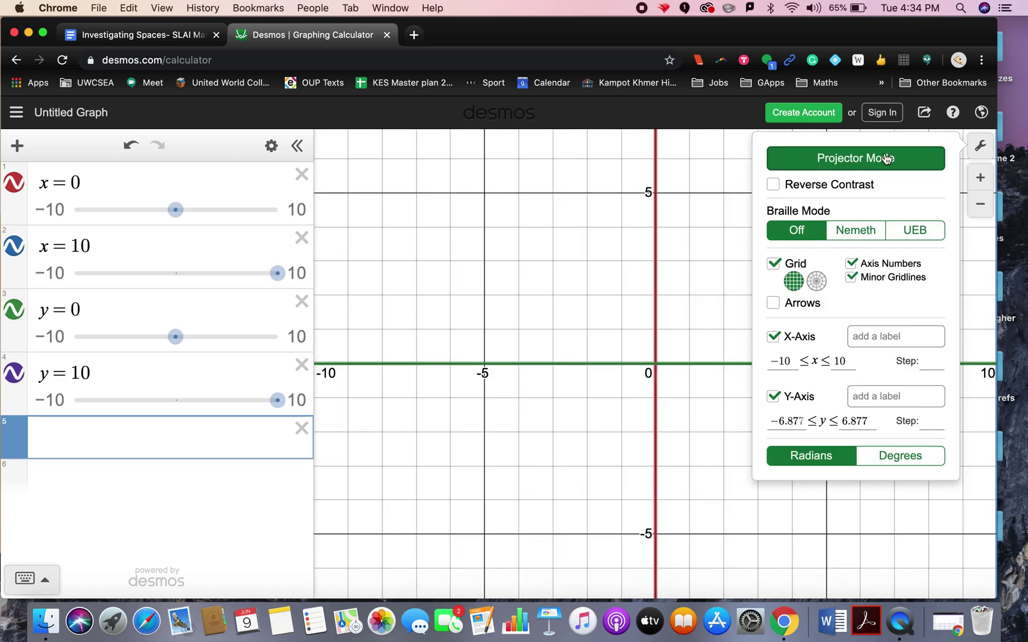
{"action": "left_click_drag", "start_coordinate": [719, 237], "coordinate": [481, 417]}
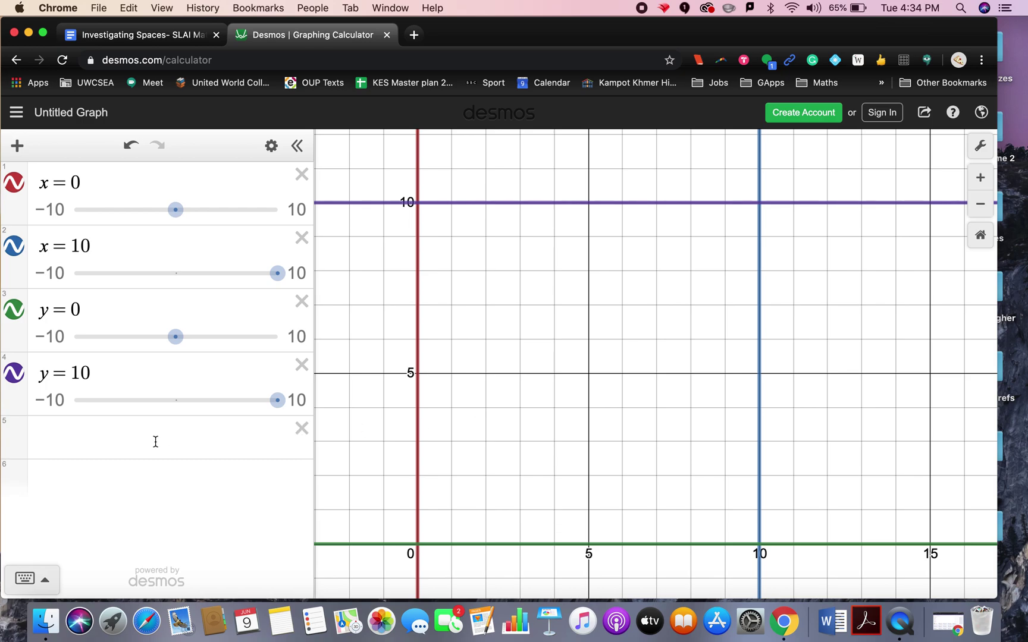
{"action": "left_click", "coordinate": [134, 40]}
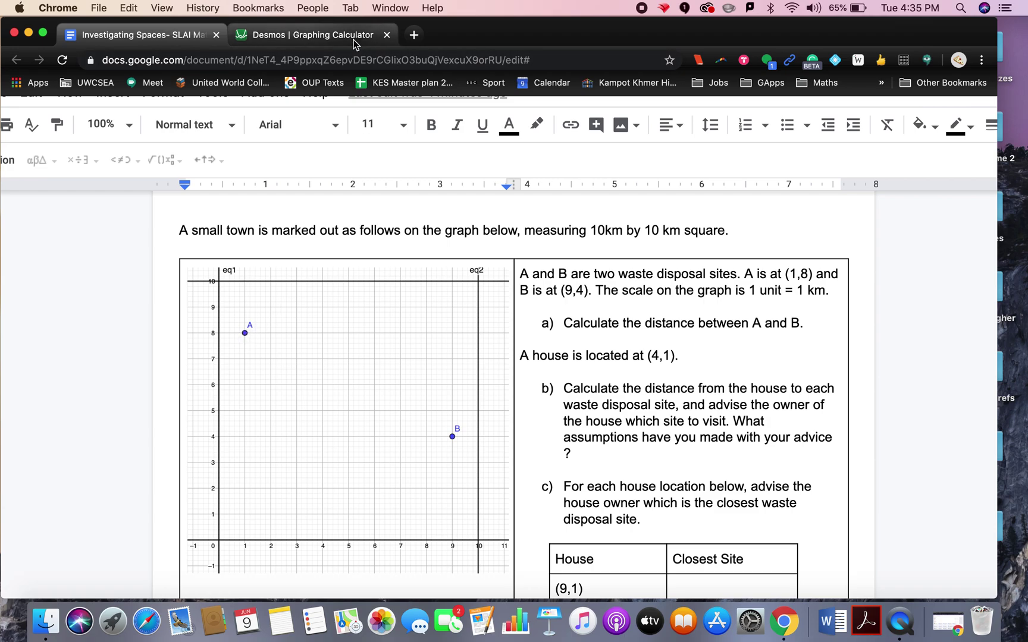
Back in Desmos, add the point (1,8) labelled A
{"action": "left_click", "coordinate": [333, 35]}
{"action": "left_click", "coordinate": [110, 432]}
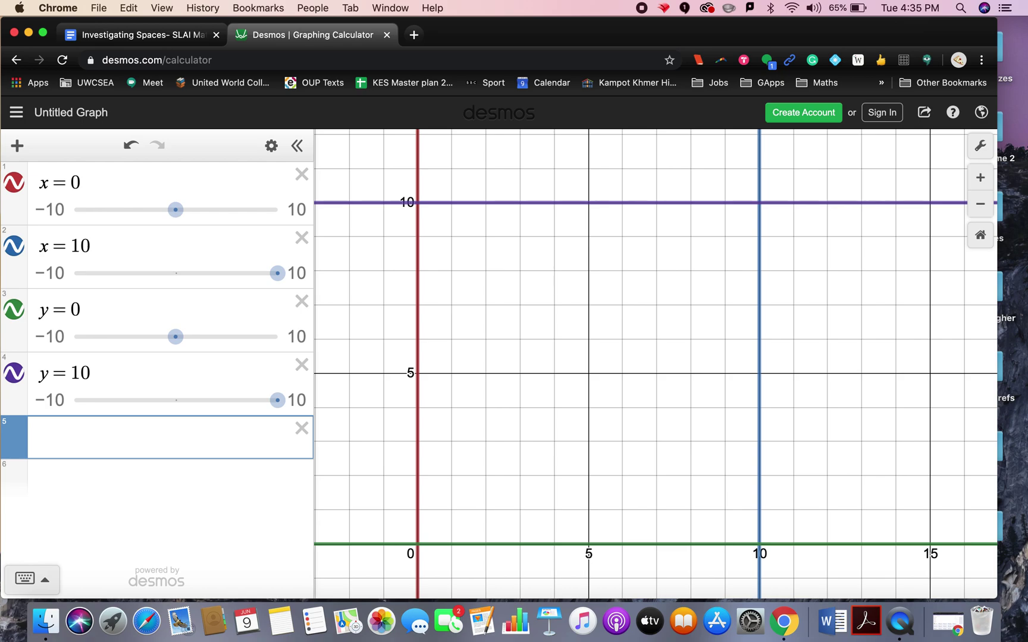
{"action": "type", "text": "(1,8"}
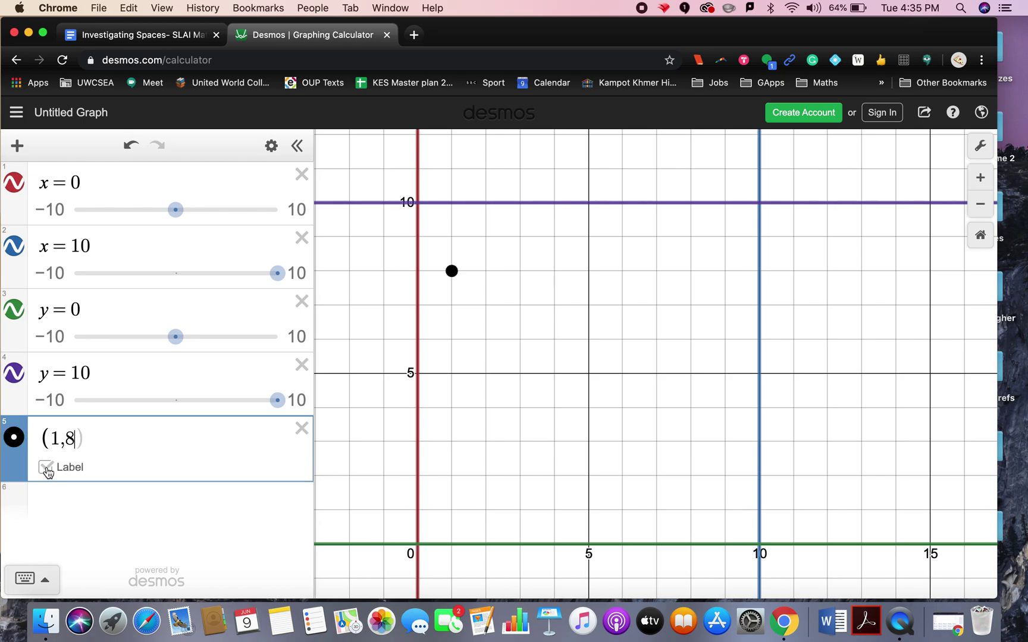
{"action": "left_click", "coordinate": [45, 467]}
{"action": "type", "text": "A"}
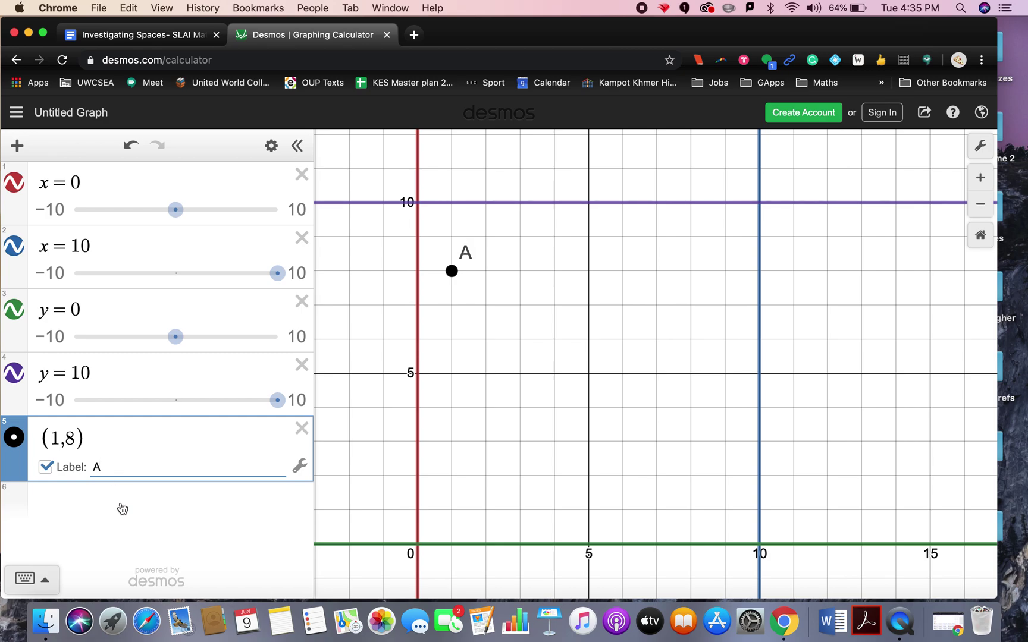
Add the point (9,4) labelled B
{"action": "left_click", "coordinate": [121, 503]}
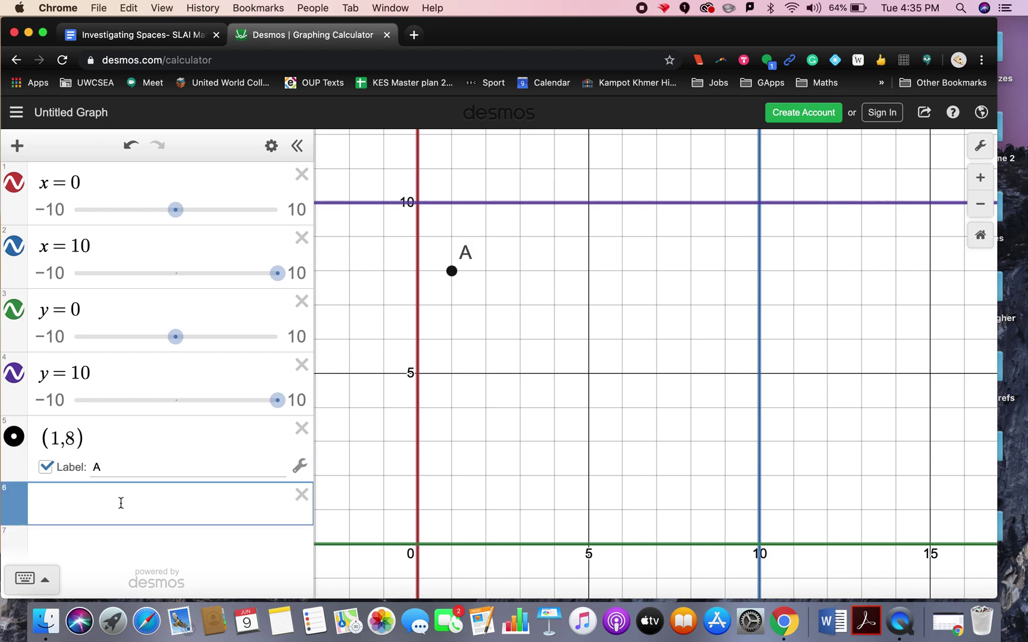
{"action": "type", "text": "(9,4"}
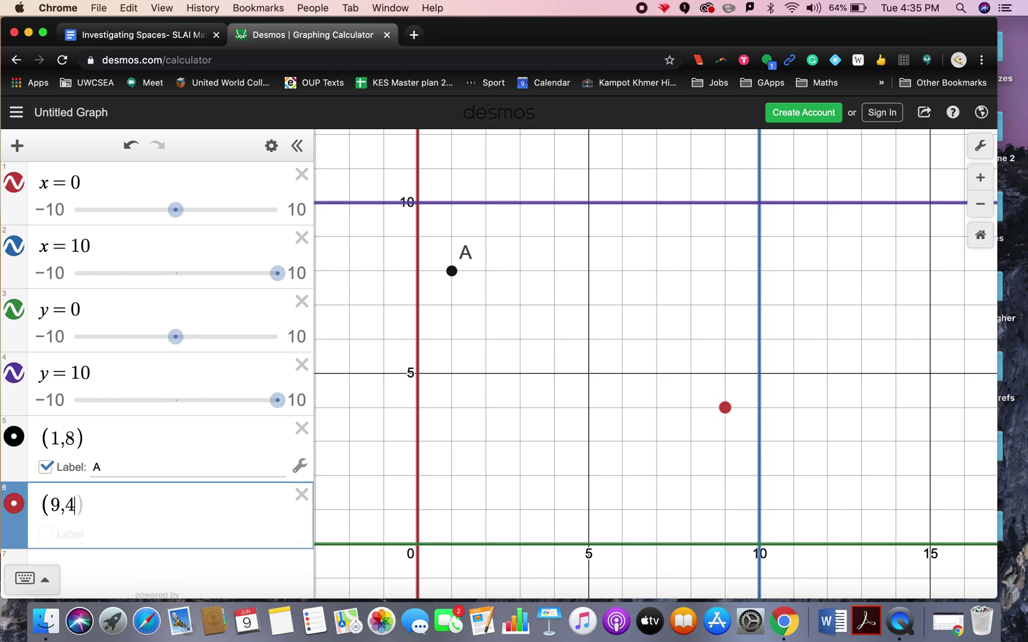
{"action": "left_click", "coordinate": [45, 534]}
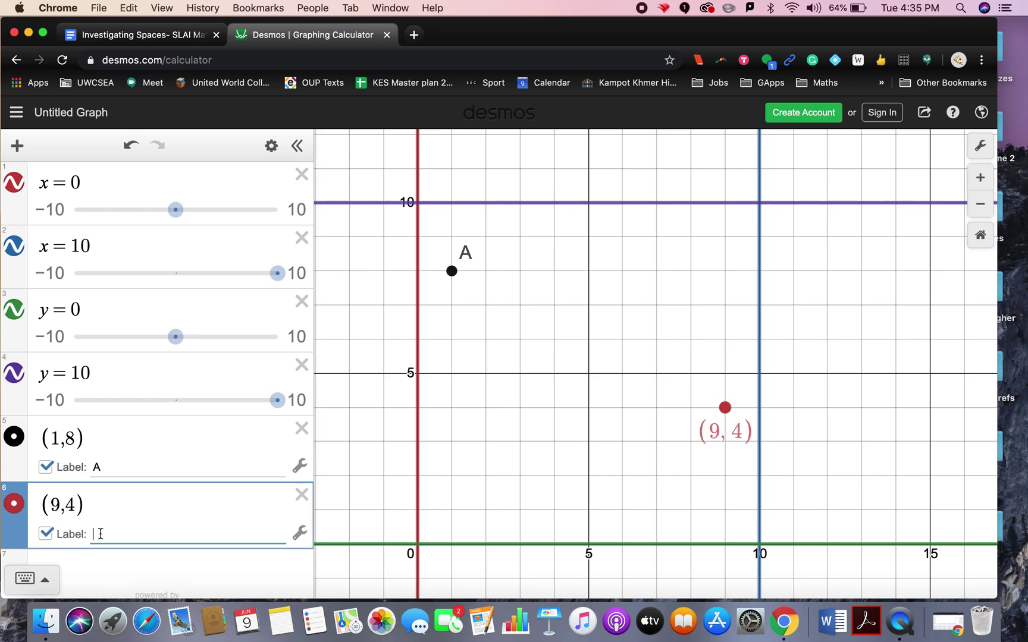
{"action": "type", "text": "B"}
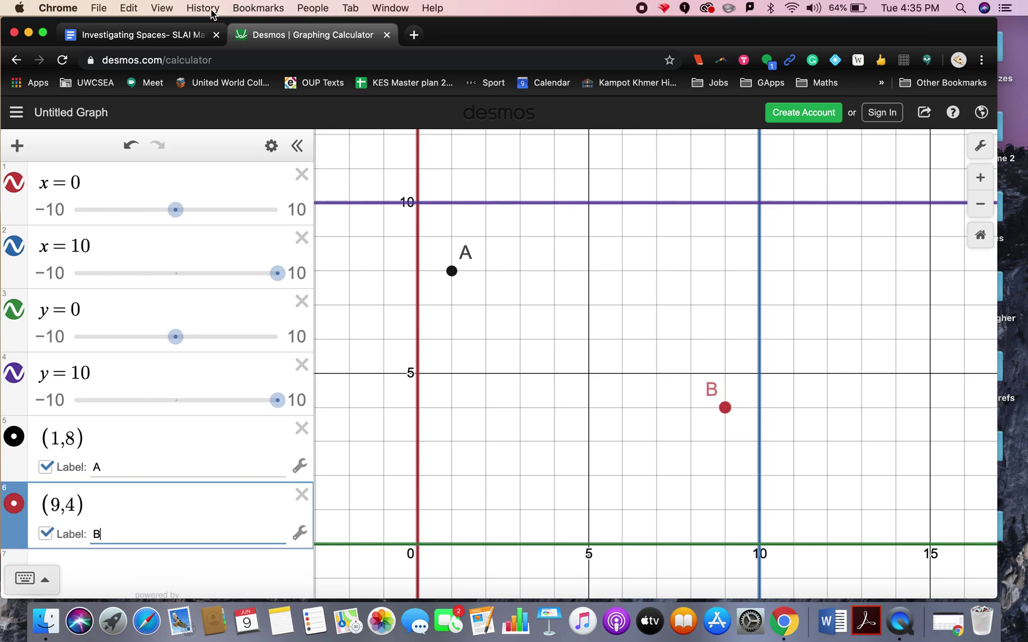
{"action": "left_click", "coordinate": [148, 37]}
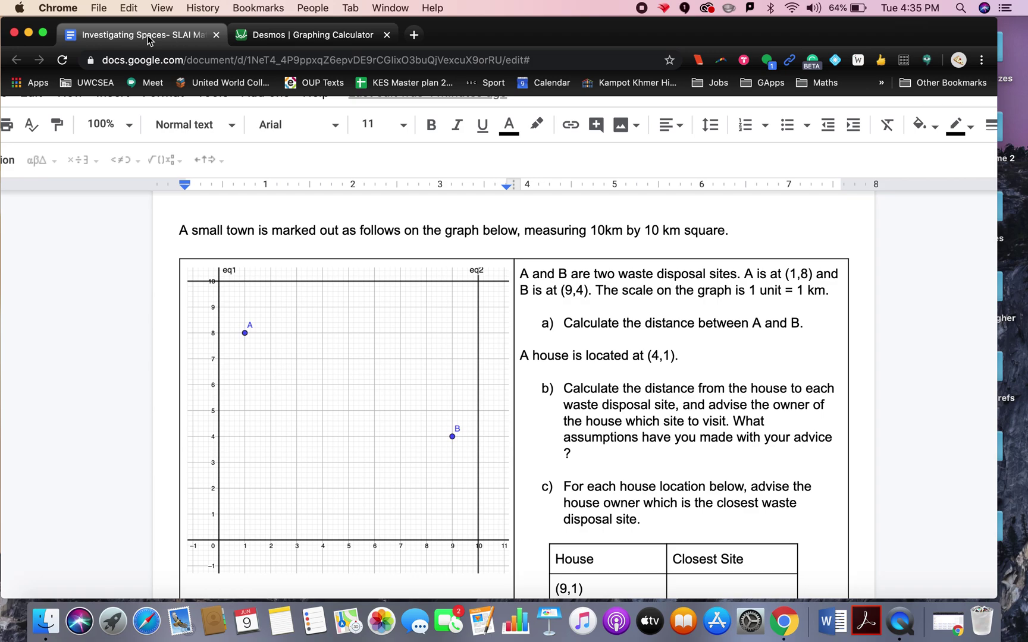
{"action": "left_click", "coordinate": [334, 35]}
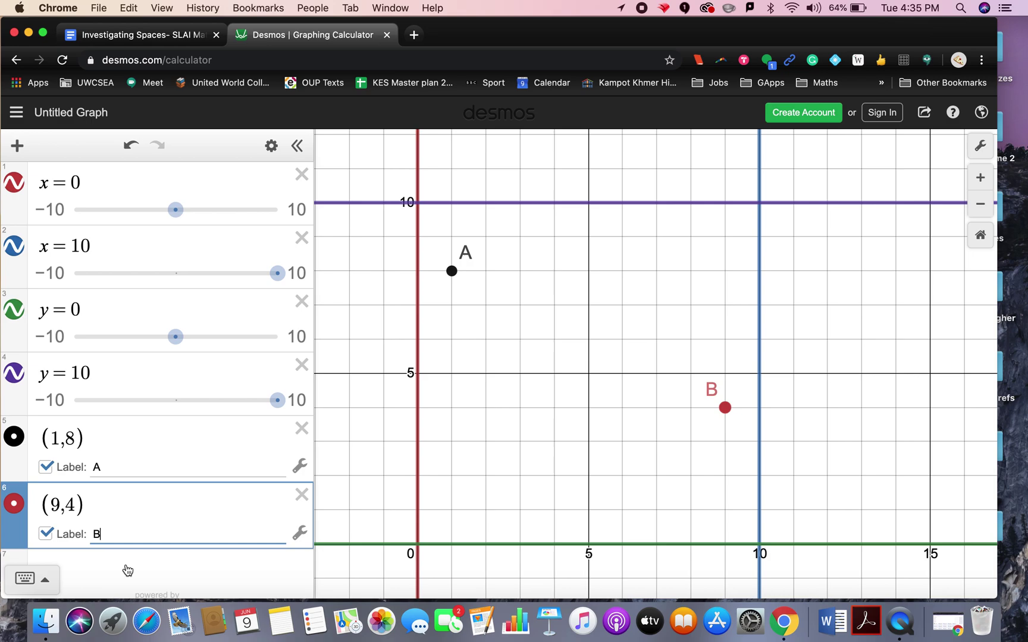
Add a table with the point (1,1) and pin its coordinate label on the green dot
{"action": "left_click", "coordinate": [18, 145]}
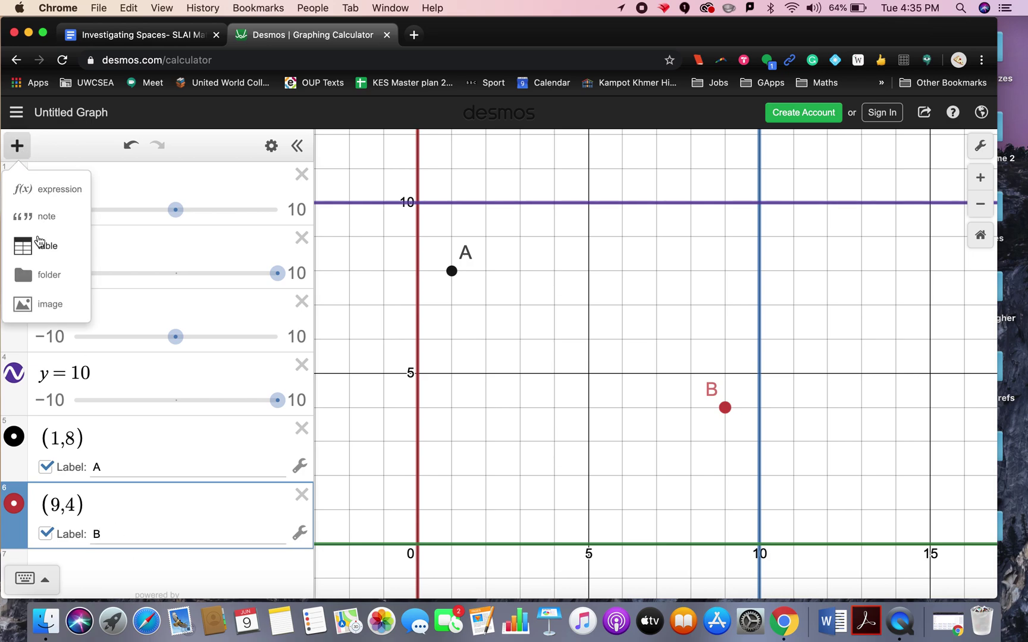
{"action": "left_click", "coordinate": [40, 243]}
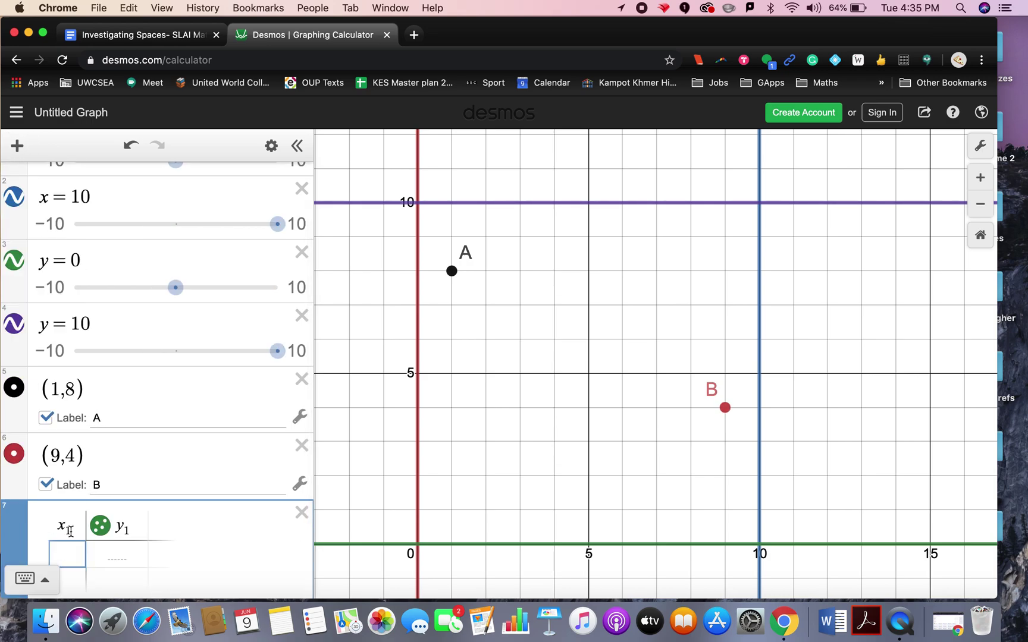
{"action": "type", "text": "1"}
{"action": "key", "text": "Tab"}
{"action": "type", "text": "1"}
{"action": "key", "text": "Return"}
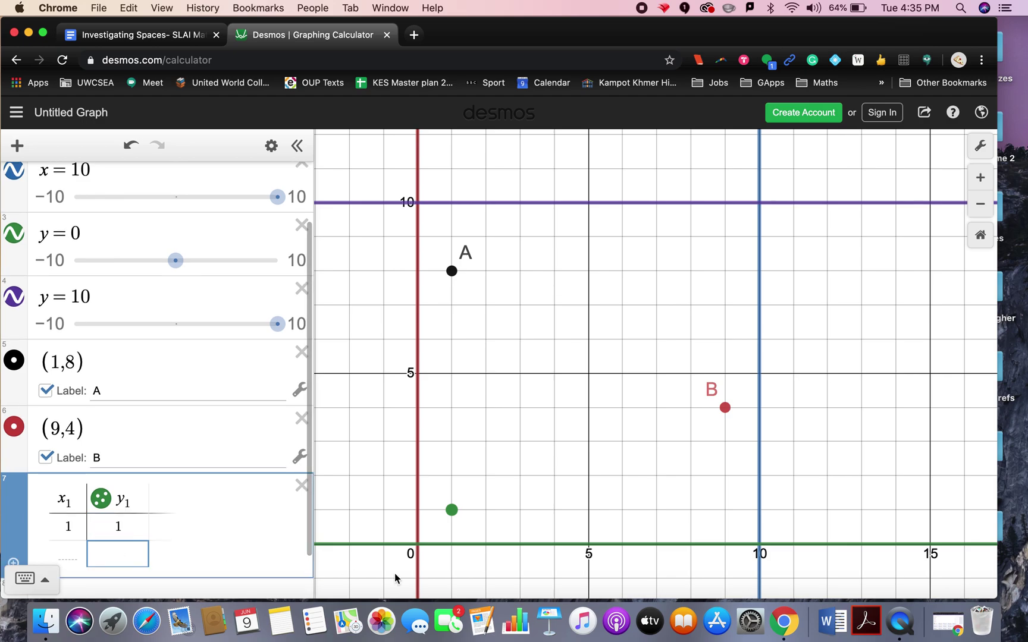
{"action": "left_click", "coordinate": [452, 510]}
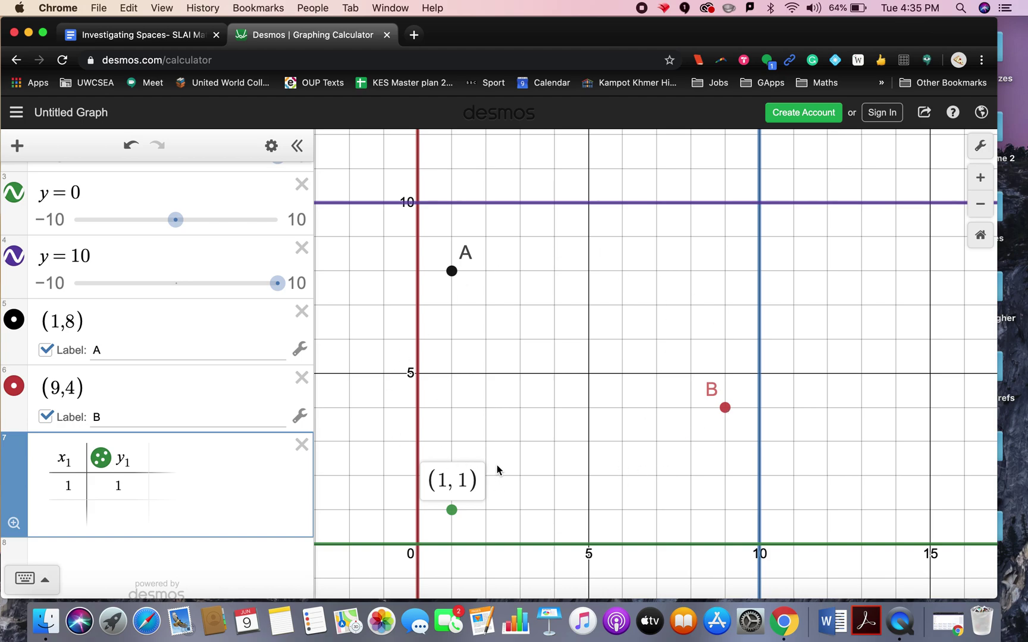
Graph y=2x-4, trace it through (5, 6), and screenshot the graph square
{"action": "left_click", "coordinate": [111, 552]}
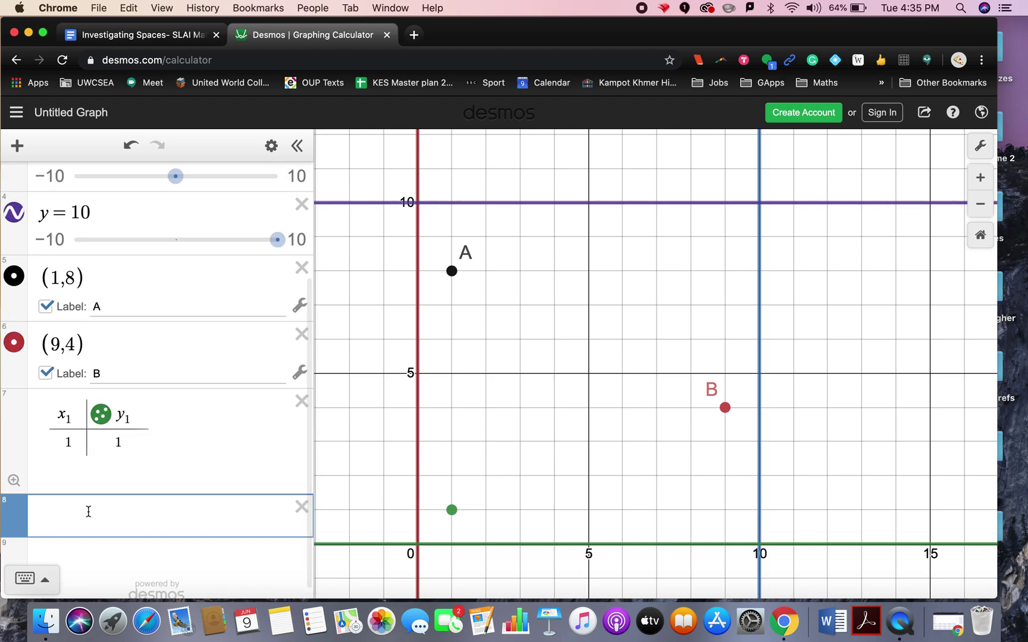
{"action": "type", "text": "y="}
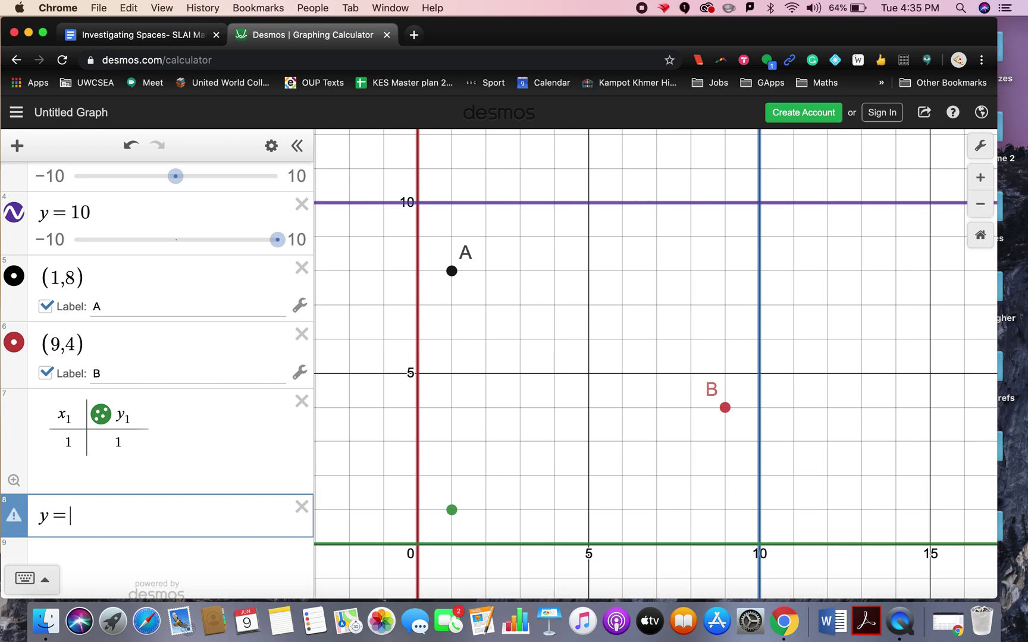
{"action": "type", "text": "2x-4"}
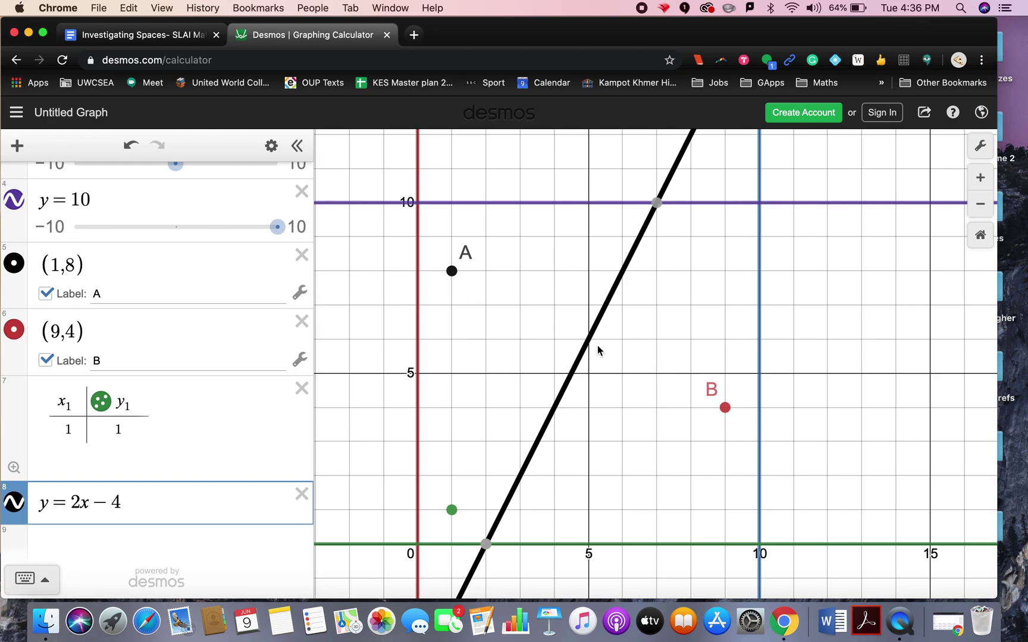
{"action": "left_click", "coordinate": [588, 341]}
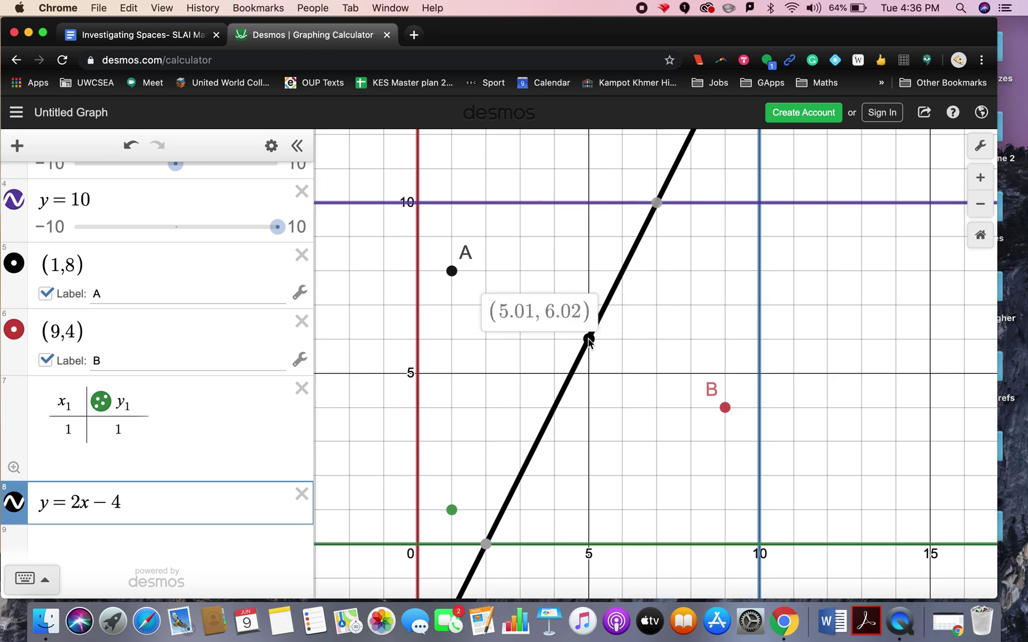
{"action": "left_click_drag", "start_coordinate": [587, 339], "coordinate": [588, 340]}
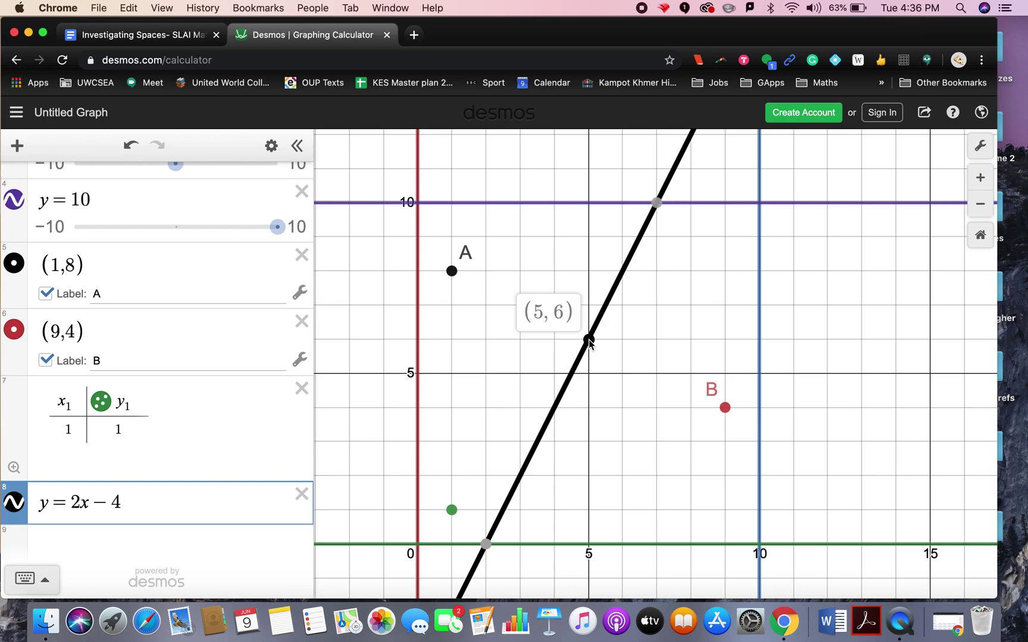
{"action": "left_click_drag", "start_coordinate": [588, 341], "coordinate": [589, 341]}
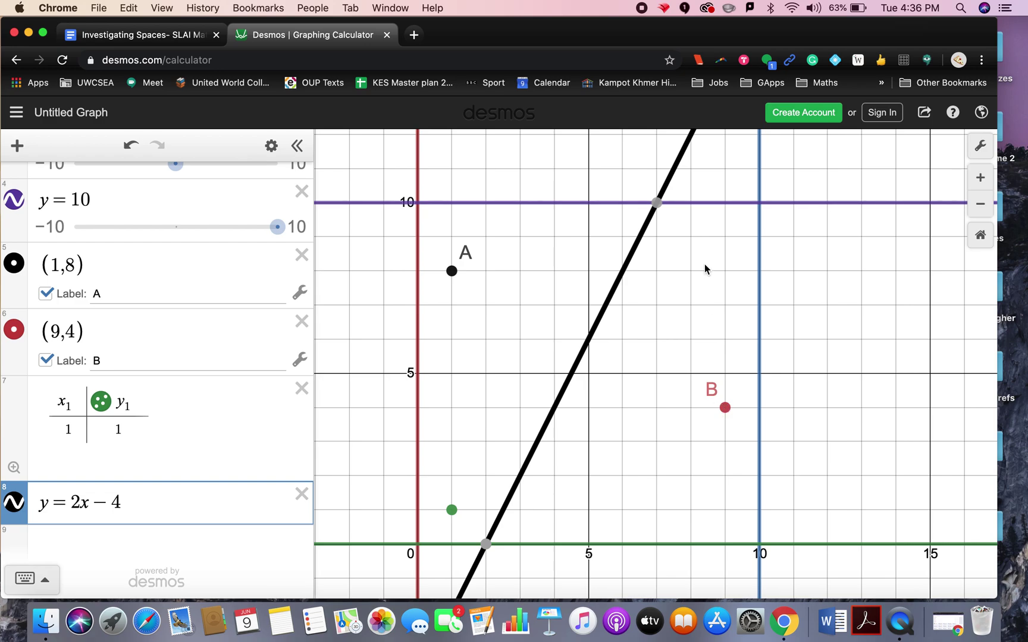
{"action": "key", "text": "super+shift+4"}
{"action": "left_click_drag", "start_coordinate": [393, 186], "coordinate": [775, 572]}
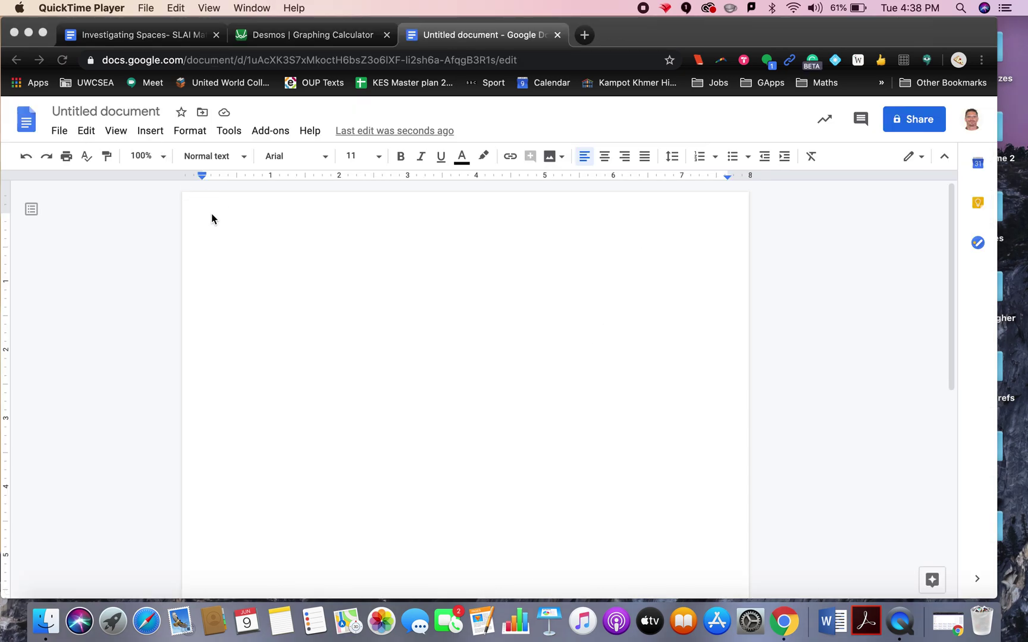
Insert a new drawing in the blank document and paste the Desmos graph screenshot onto it
{"action": "left_click", "coordinate": [212, 219]}
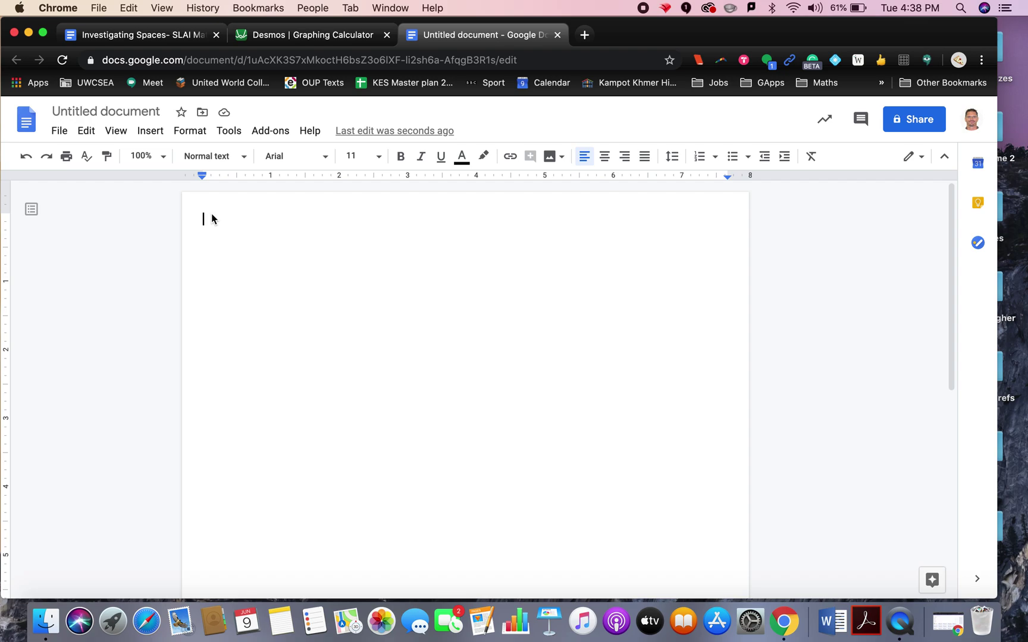
{"action": "left_click", "coordinate": [151, 131]}
{"action": "mouse_move", "coordinate": [185, 202]}
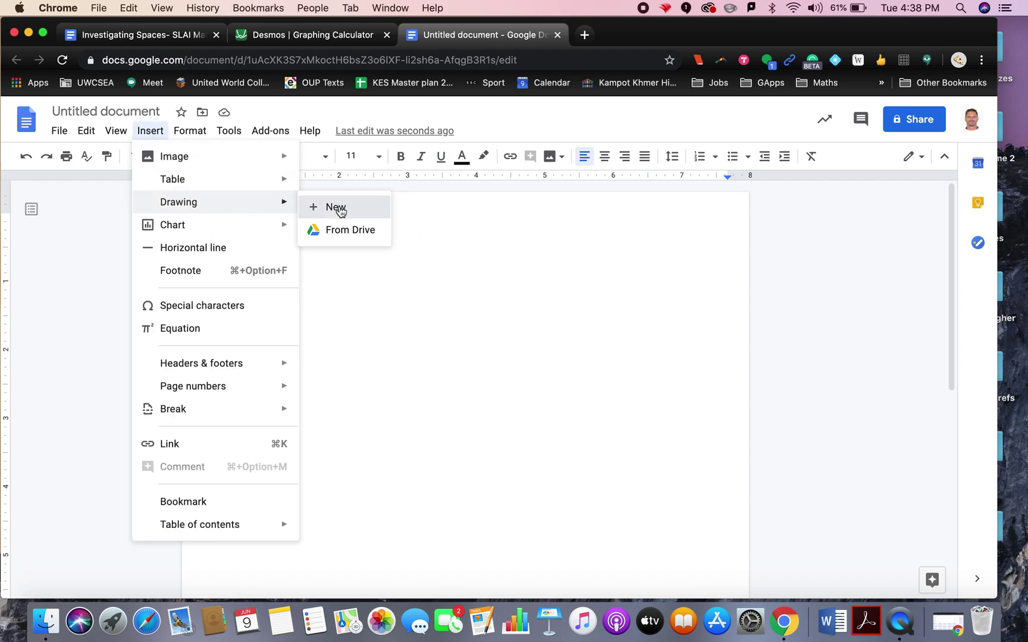
{"action": "left_click", "coordinate": [333, 206]}
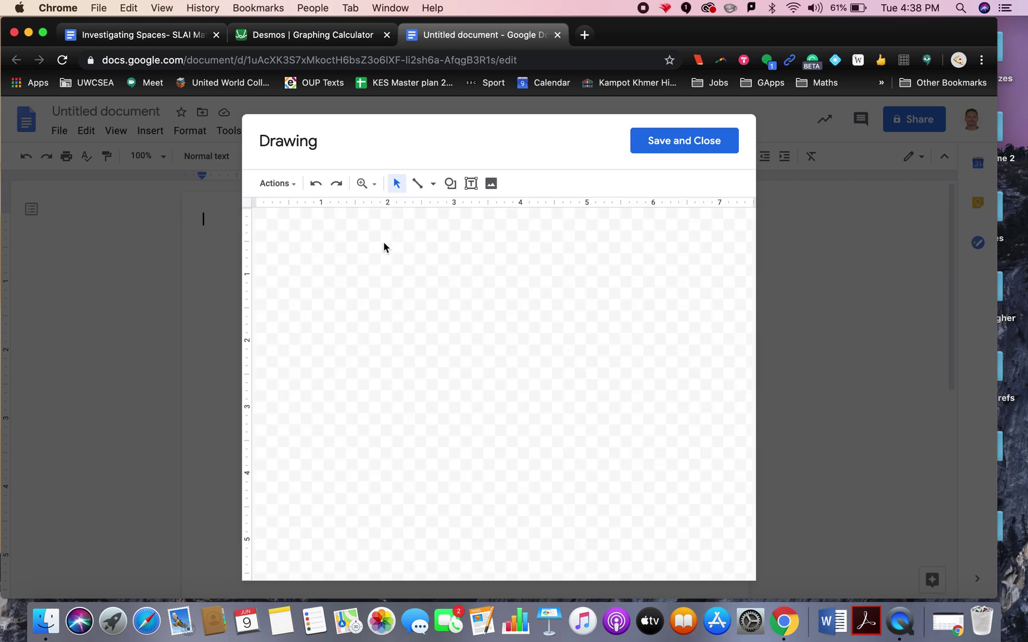
{"action": "key", "text": "super+v"}
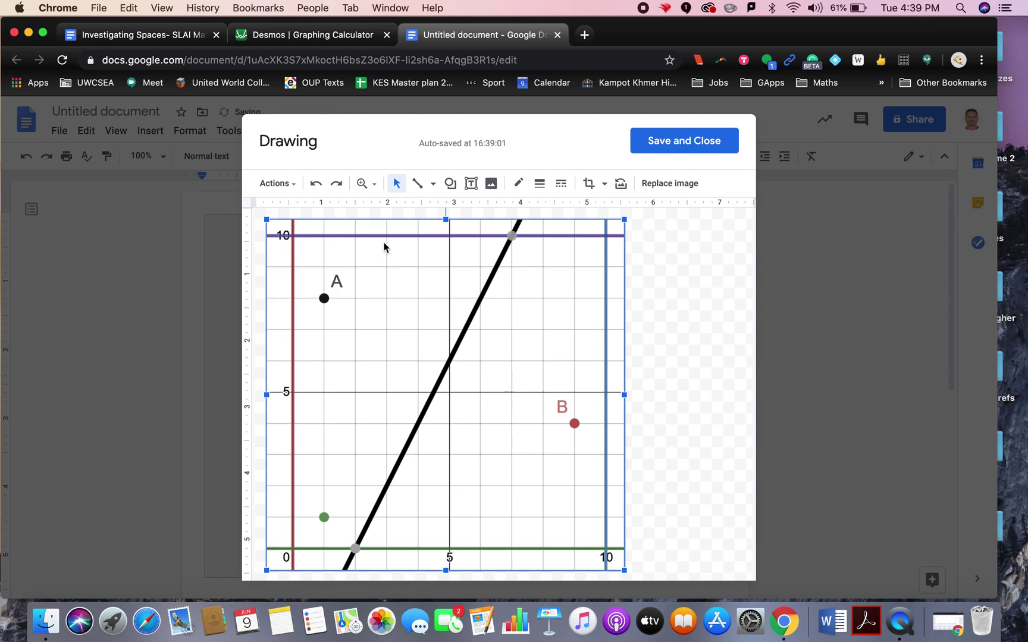
Draw a closed polyline along the bisector, green and red lines around the left region
{"action": "left_click", "coordinate": [433, 186]}
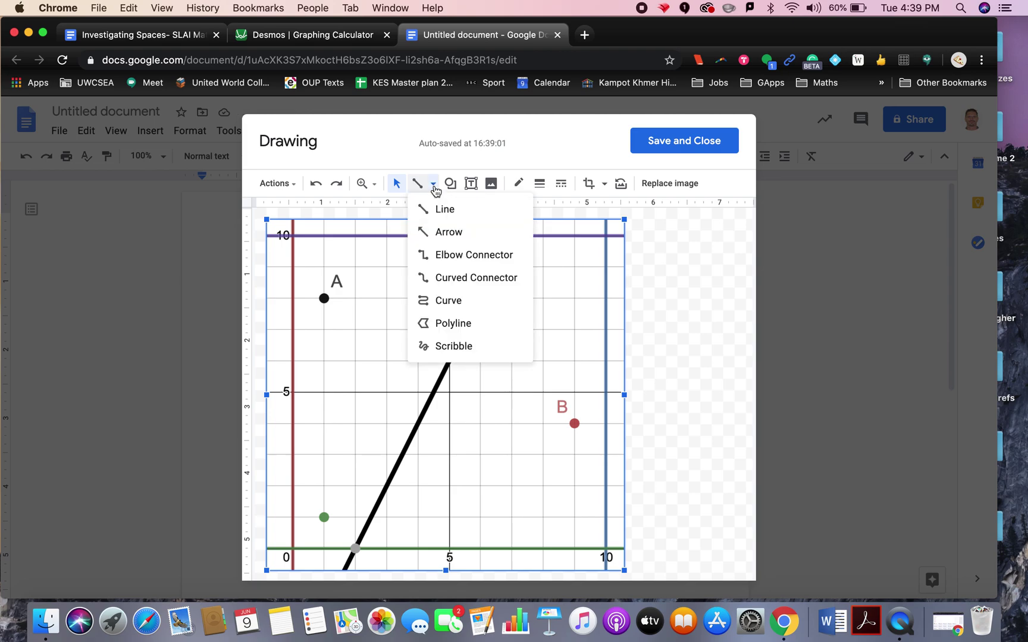
{"action": "left_click", "coordinate": [455, 324]}
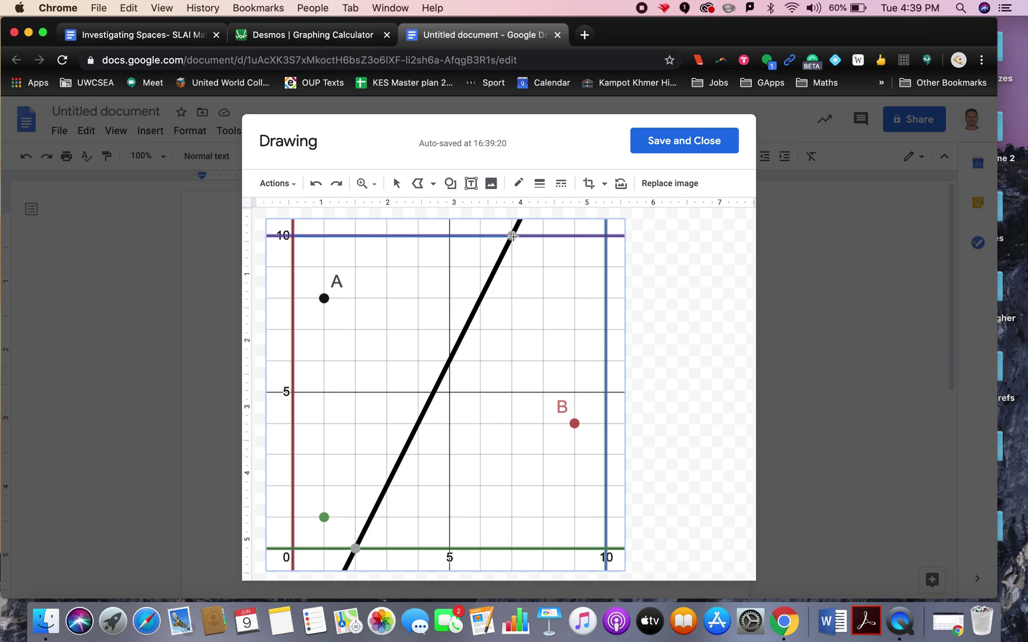
{"action": "left_click_drag", "start_coordinate": [512, 237], "coordinate": [463, 347]}
{"action": "left_click", "coordinate": [355, 548]}
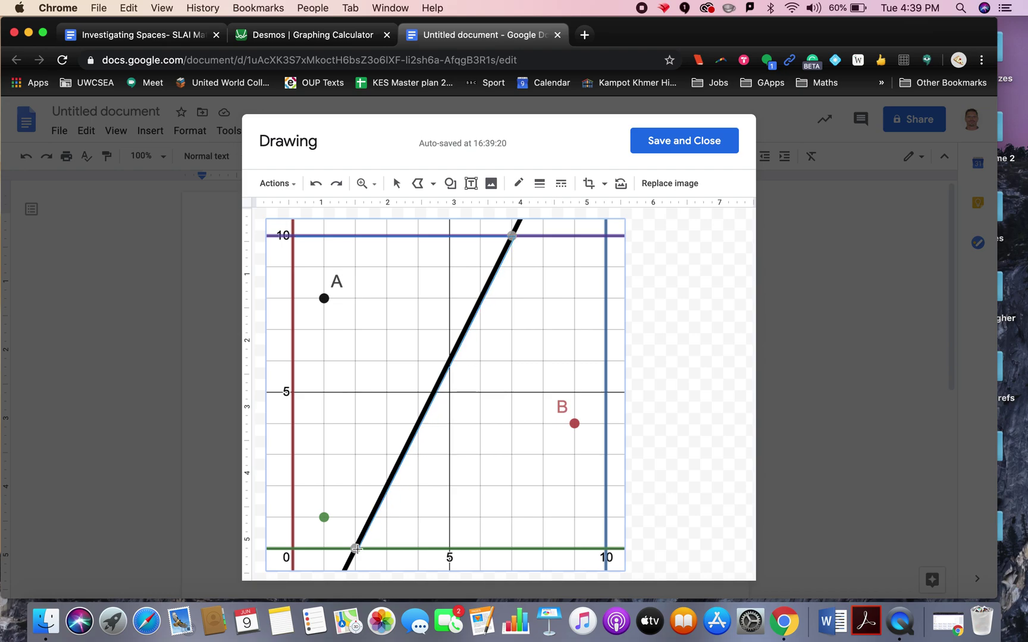
{"action": "left_click", "coordinate": [292, 548]}
{"action": "left_click", "coordinate": [292, 237]}
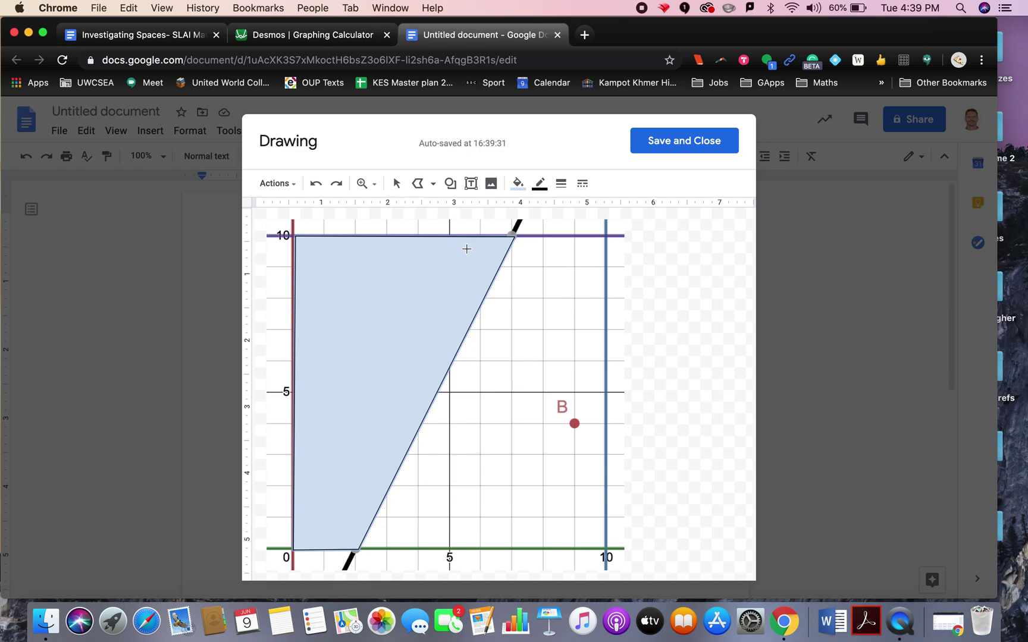
Make the left region's blue fill about half transparent
{"action": "left_click", "coordinate": [521, 190]}
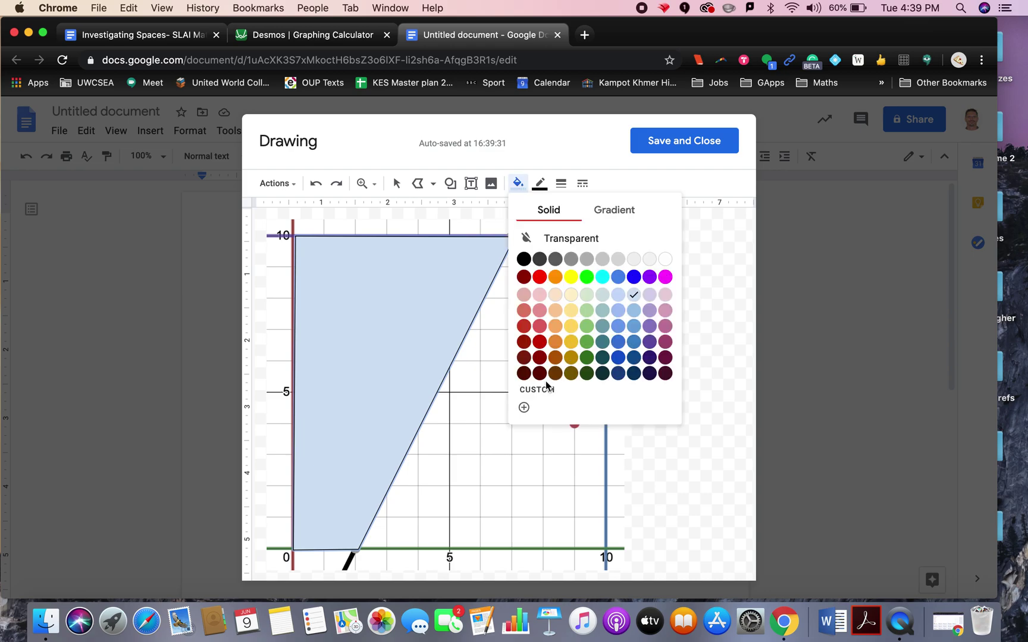
{"action": "left_click", "coordinate": [523, 408]}
{"action": "left_click_drag", "start_coordinate": [565, 459], "coordinate": [498, 457]}
{"action": "left_click", "coordinate": [538, 510]}
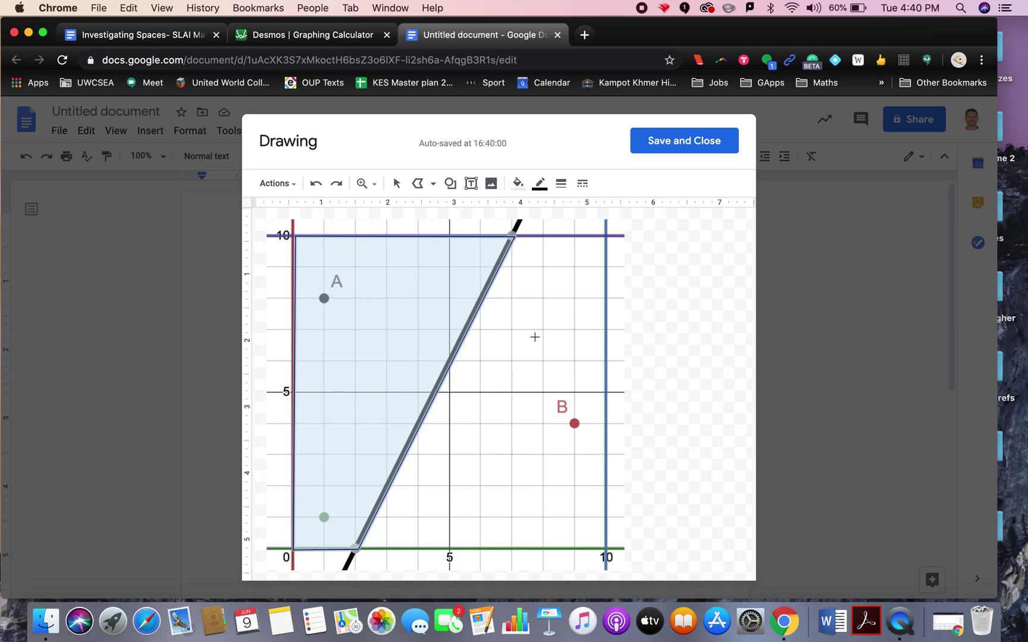
Outline the region right of the bisector with a closed polyline through the square's right corners
{"action": "scroll", "coordinate": [535, 337], "scroll_direction": "up", "scroll_amount": 5}
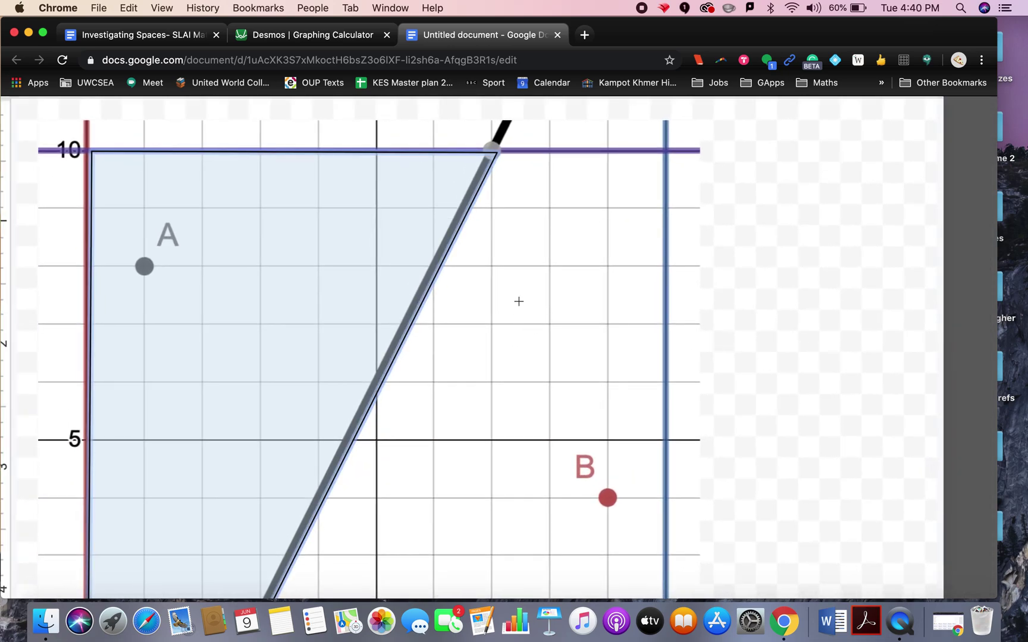
{"action": "scroll", "coordinate": [530, 305], "scroll_direction": "down", "scroll_amount": 5}
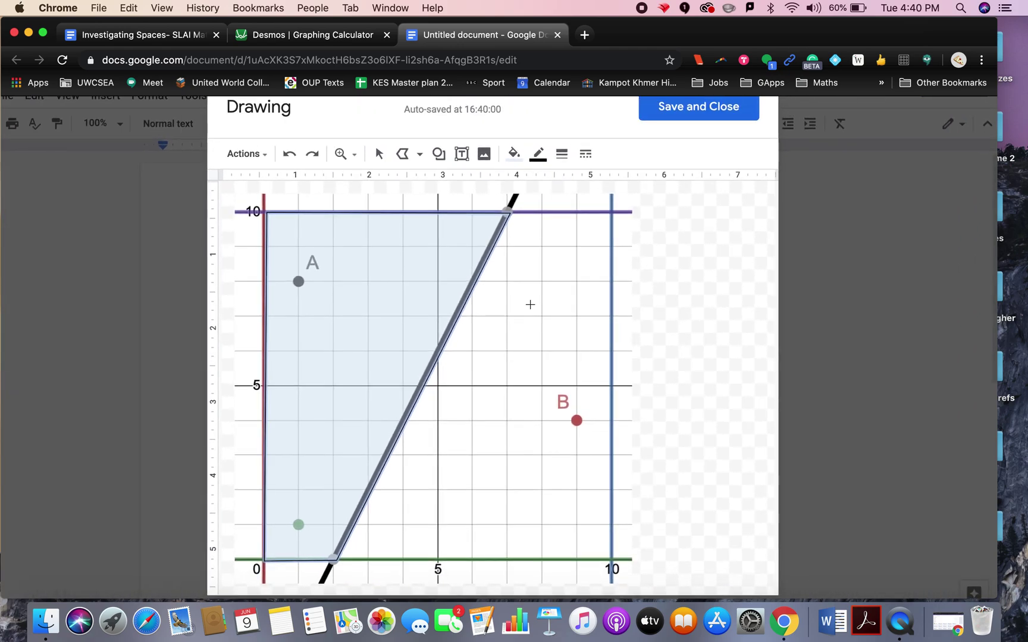
{"action": "left_click", "coordinate": [509, 213]}
{"action": "left_click", "coordinate": [612, 213]}
{"action": "left_click", "coordinate": [610, 563]}
{"action": "left_click", "coordinate": [333, 559]}
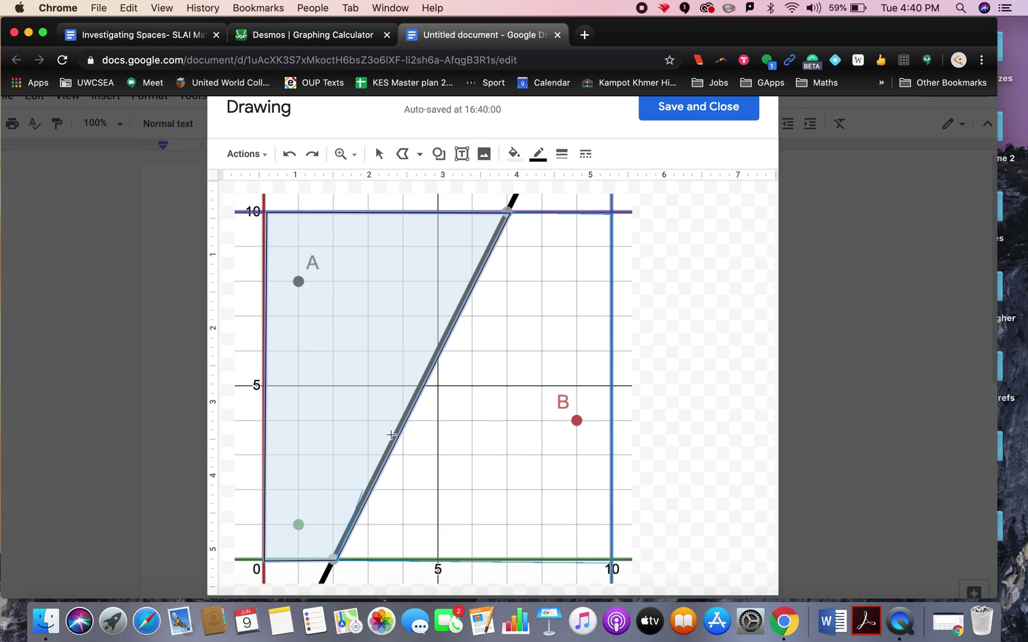
{"action": "left_click", "coordinate": [509, 213]}
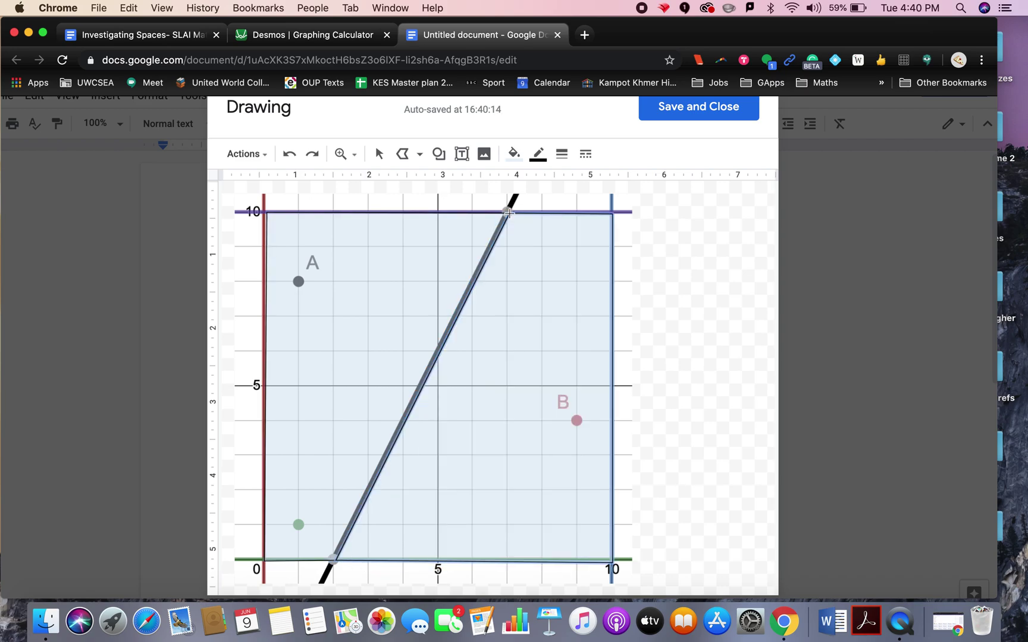
Fill the right region light green and lower its opacity to make it translucent
{"action": "left_click", "coordinate": [514, 153]}
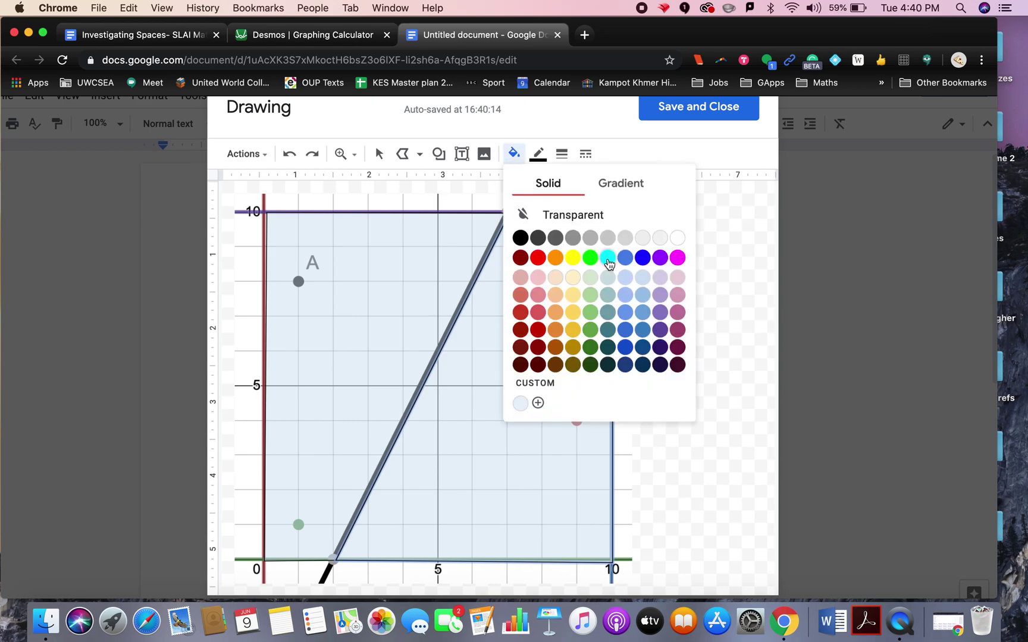
{"action": "left_click", "coordinate": [595, 282]}
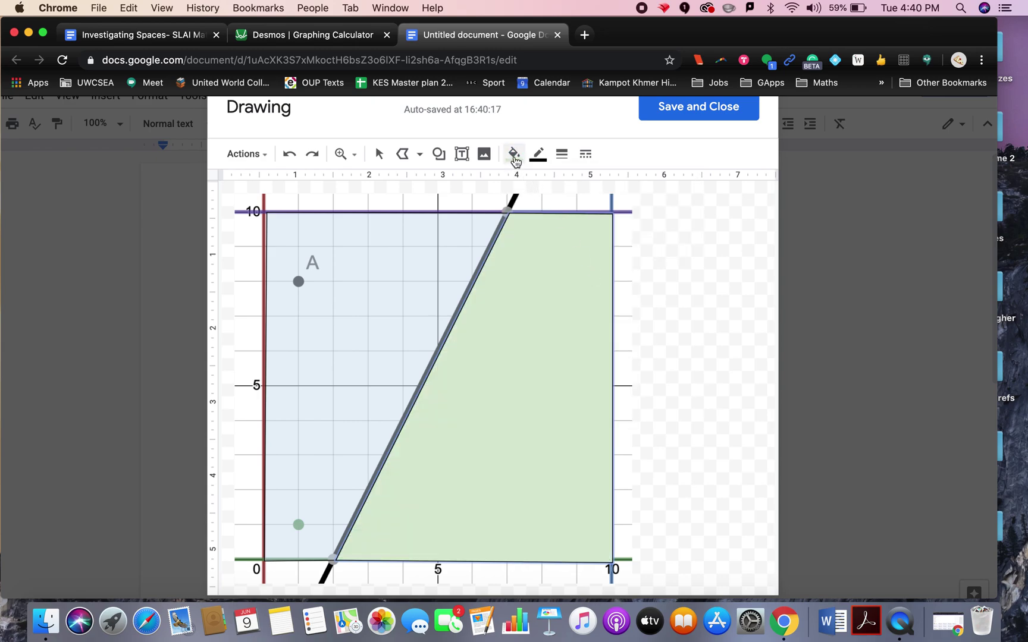
{"action": "left_click", "coordinate": [515, 157]}
{"action": "left_click", "coordinate": [562, 386]}
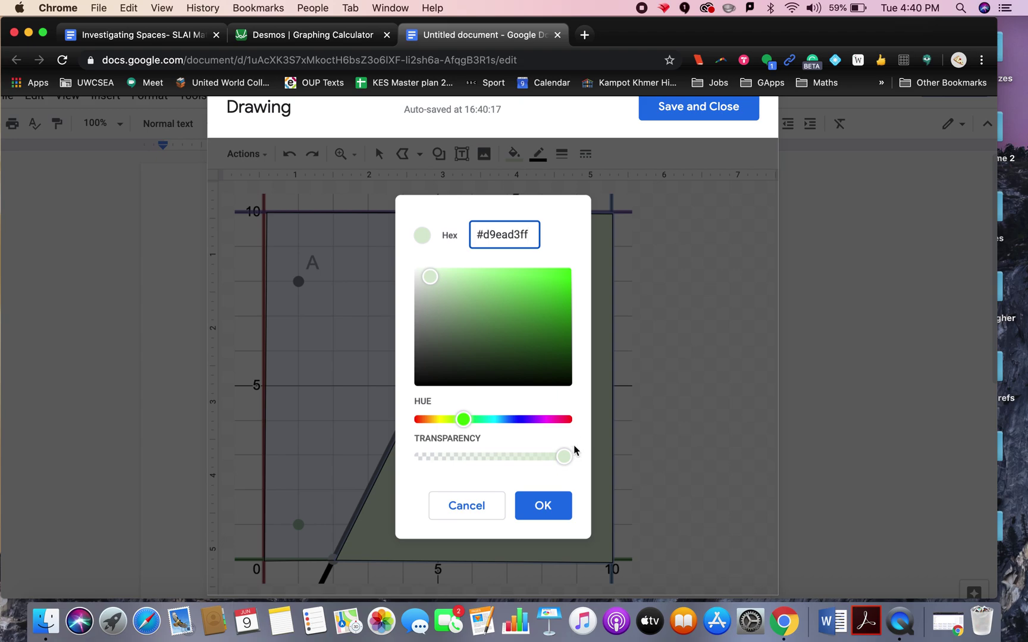
{"action": "left_click_drag", "start_coordinate": [570, 458], "coordinate": [493, 457]}
{"action": "left_click", "coordinate": [539, 505]}
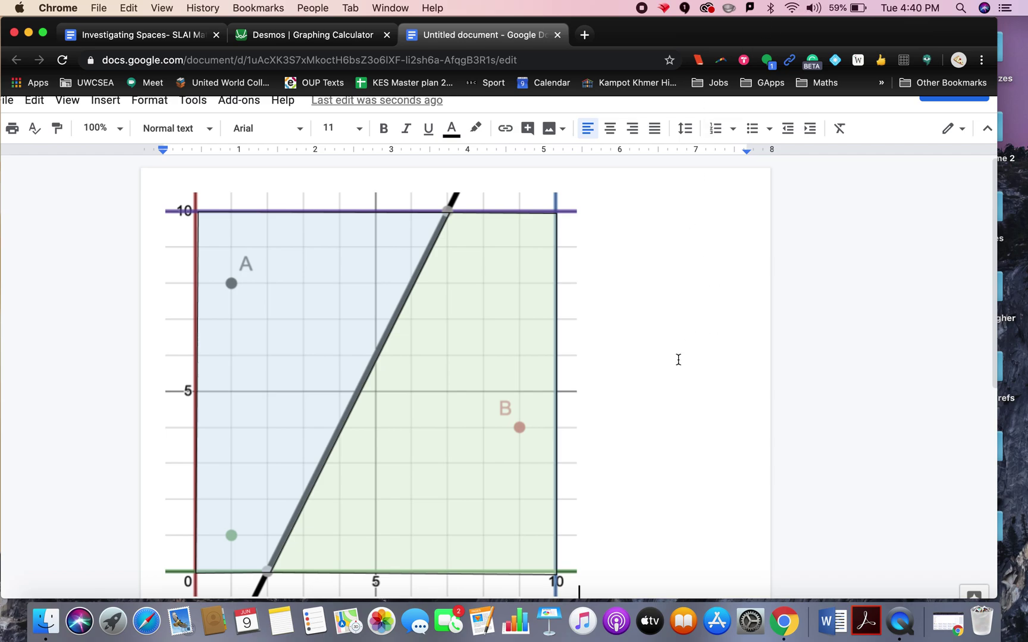
Scroll down the document to view the inserted shaded drawing
{"action": "scroll", "coordinate": [678, 359], "scroll_direction": "down", "scroll_amount": 3}
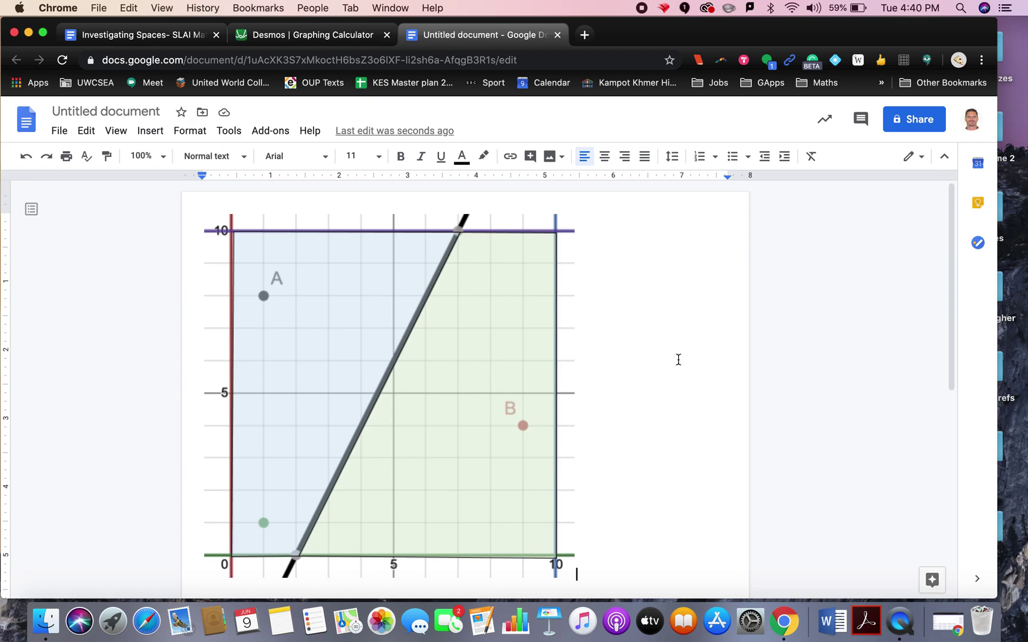